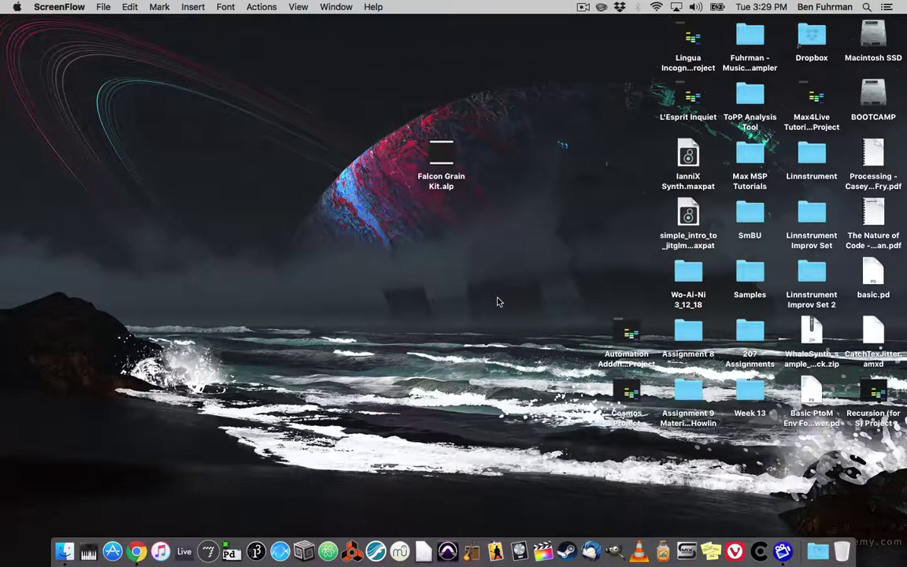
# Install the Falcon Grain Kit pack into a project folder on the Desktop, then hide Live
pyautogui.doubleClick(442, 156)
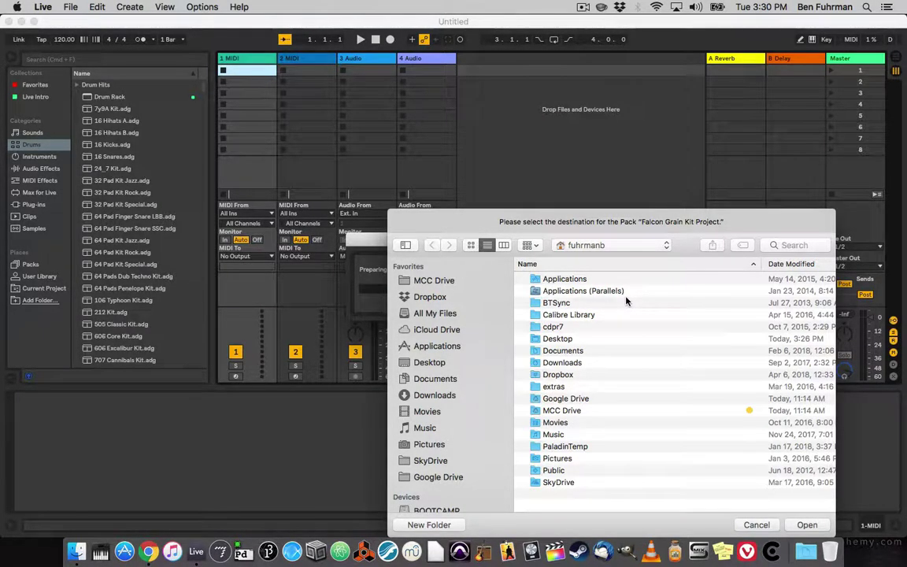
pyautogui.press('super+shift+d')
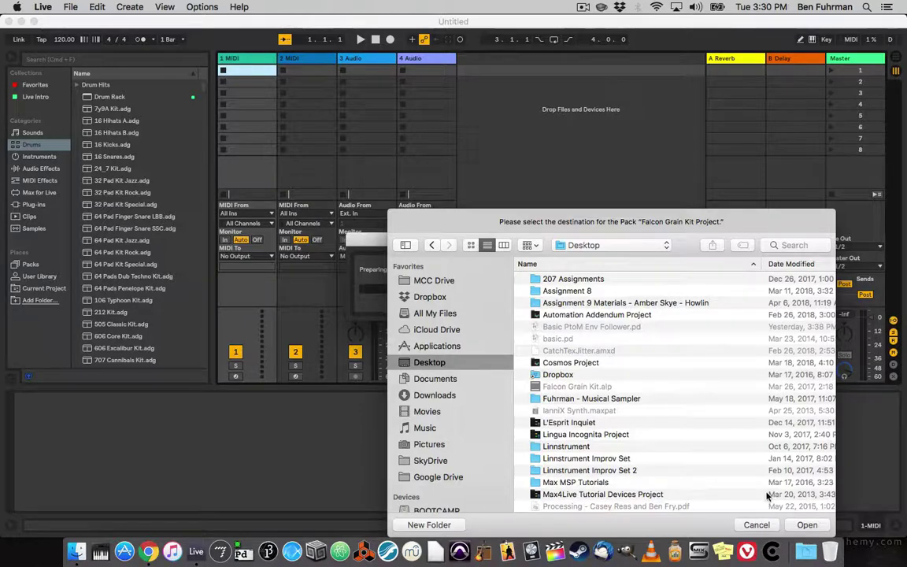
pyautogui.click(806, 525)
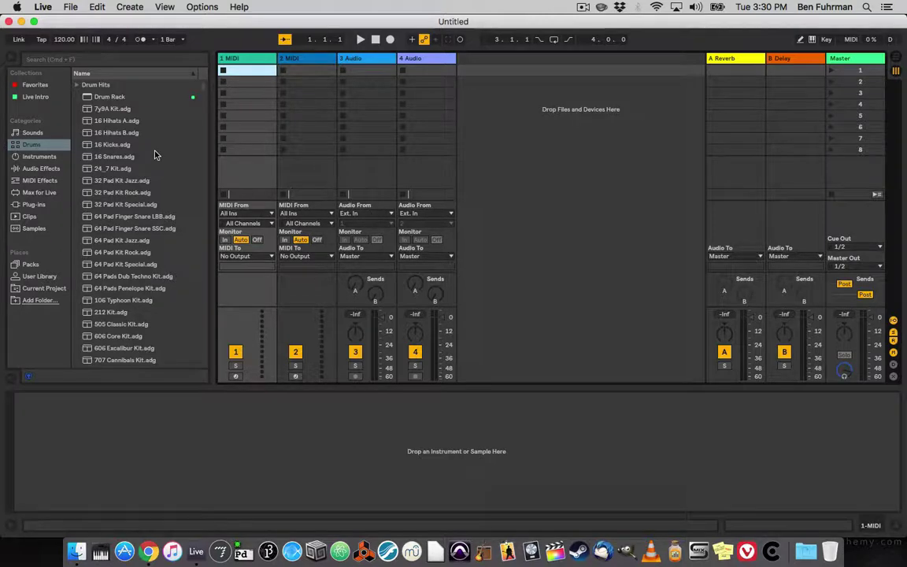
pyautogui.scroll(-20, 138, 119)
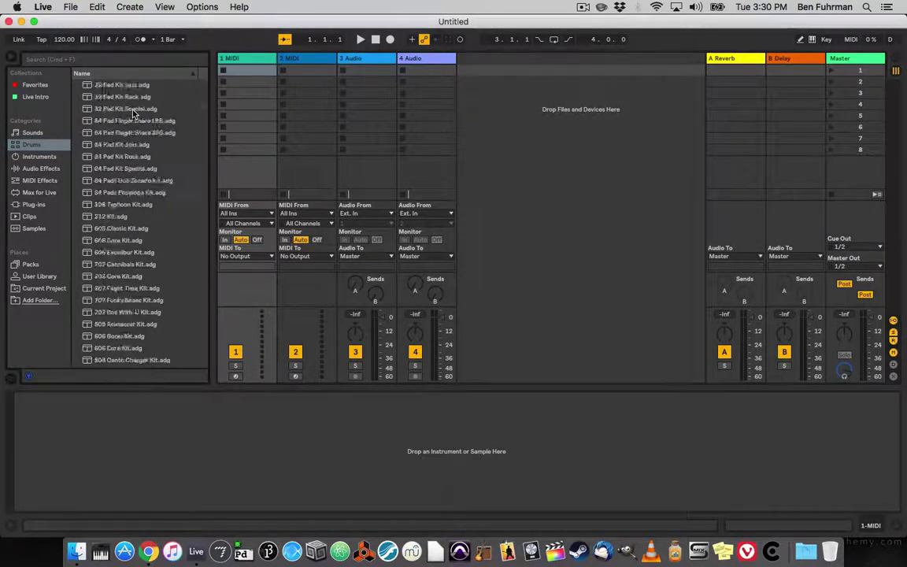
pyautogui.scroll(-20, 133, 112)
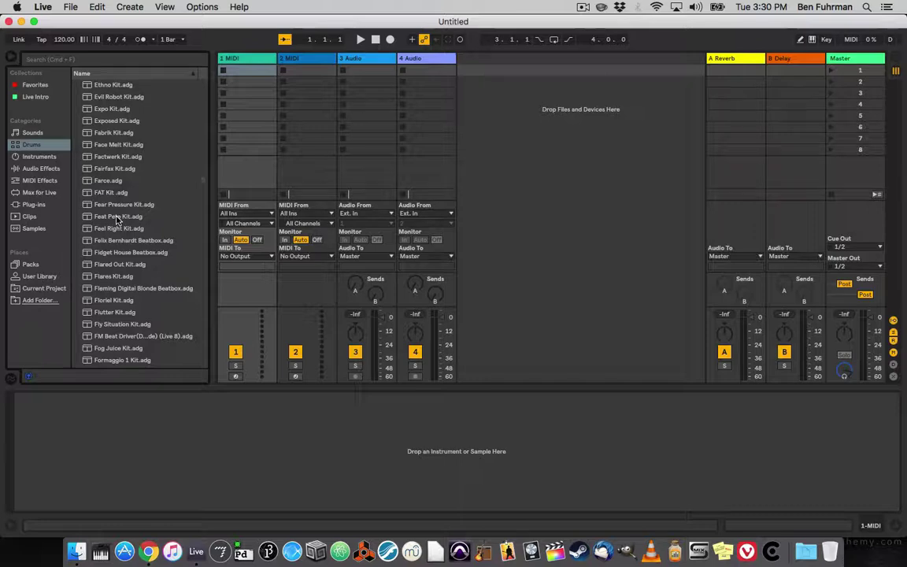
pyautogui.press('super+h')
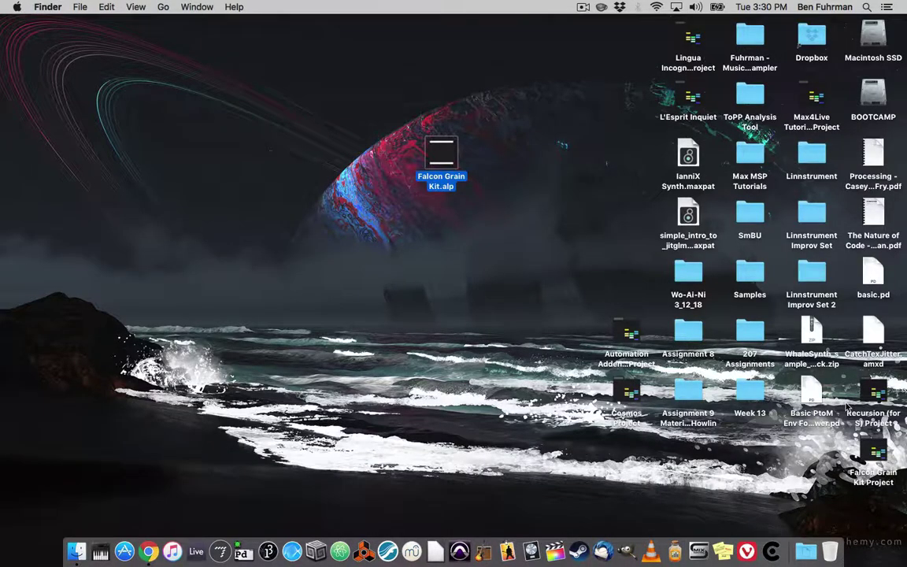
# Place the Falcon Grain Kit Project folder beside the pack file, open it, and expand Samples > Imported
pyautogui.moveTo(872, 454); pyautogui.dragTo(498, 155)
pyautogui.doubleClick(503, 155)
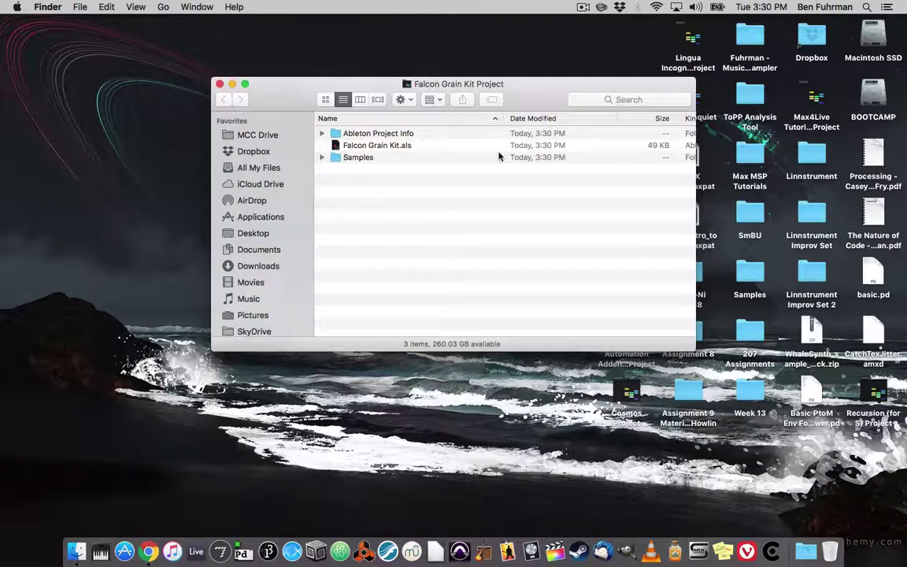
pyautogui.click(377, 149)
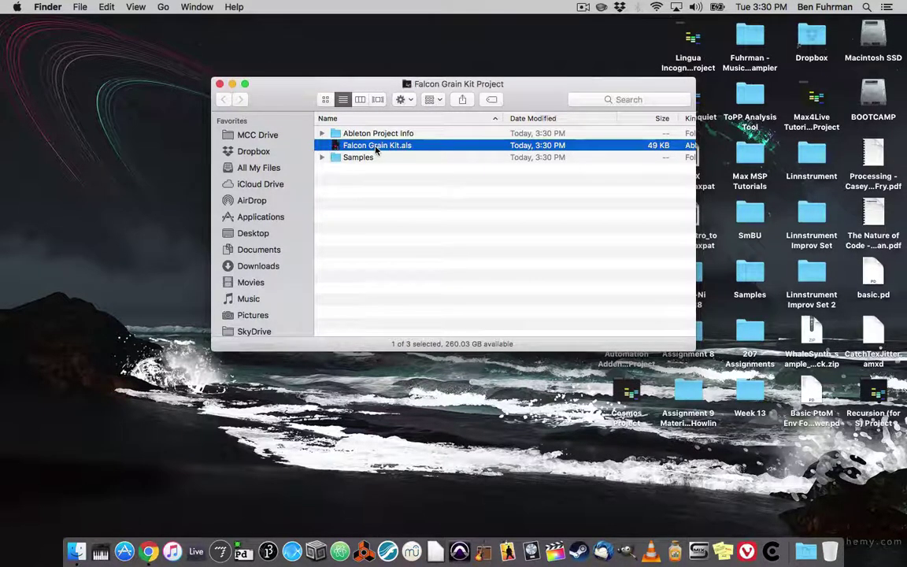
pyautogui.click(321, 157)
pyautogui.click(334, 170)
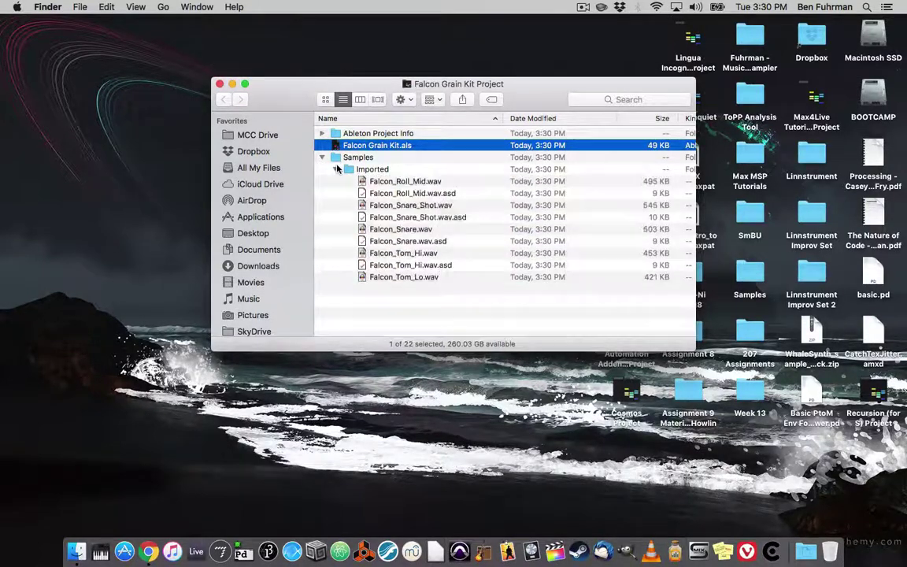
# Open Falcon Grain Kit.als from the project folder in Live
pyautogui.scroll(-3, 382, 242)
pyautogui.scroll(4, 372, 237)
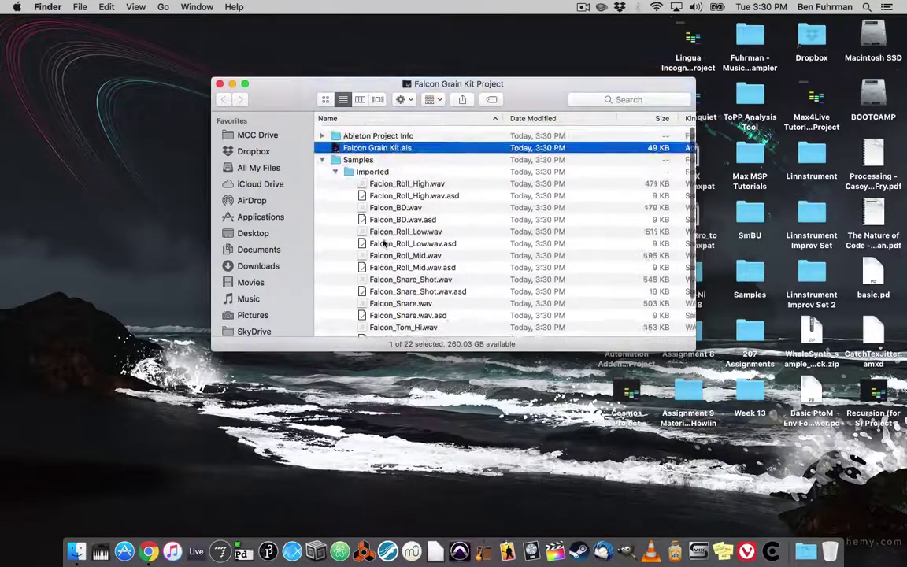
pyautogui.doubleClick(378, 147)
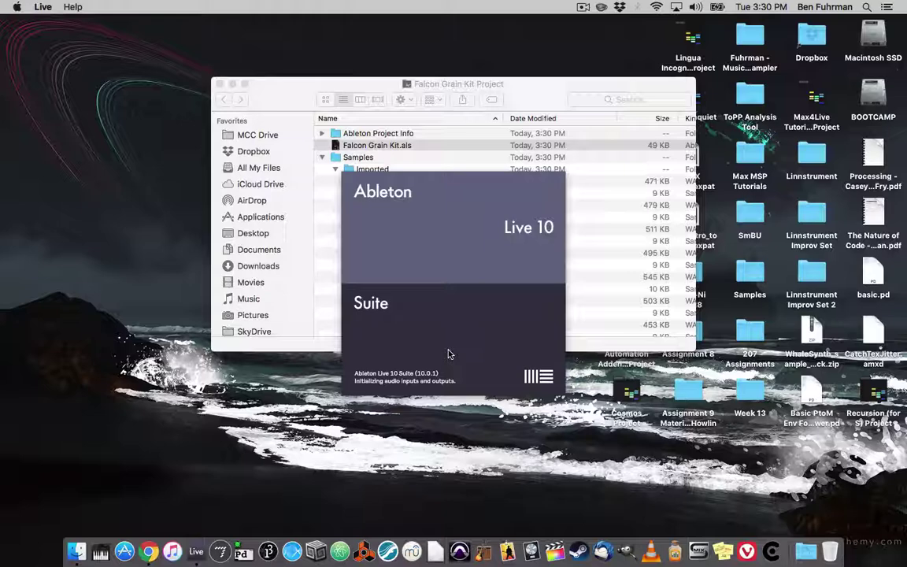
# Close the Finder project window while the Falcon Grain Kit set loads in Live
pyautogui.click(219, 84)
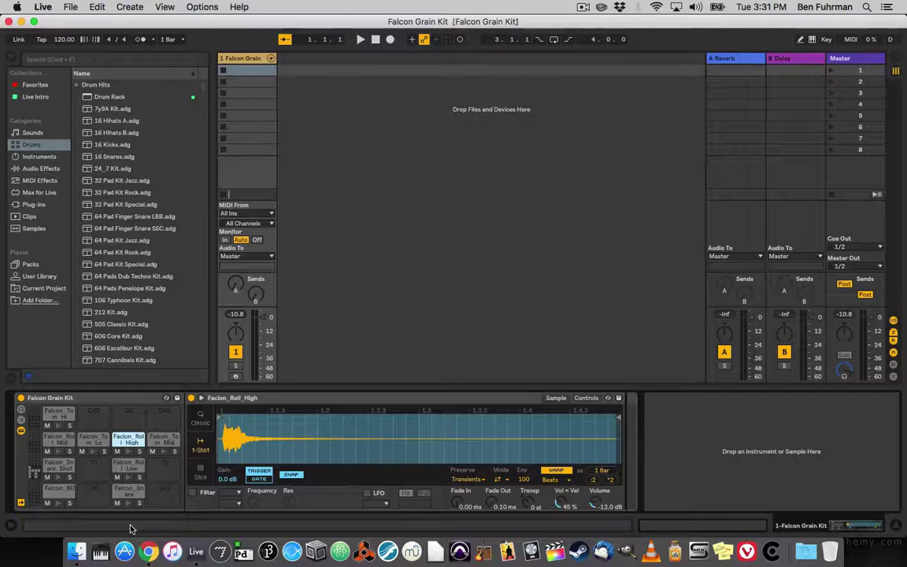
pyautogui.click(42, 7)
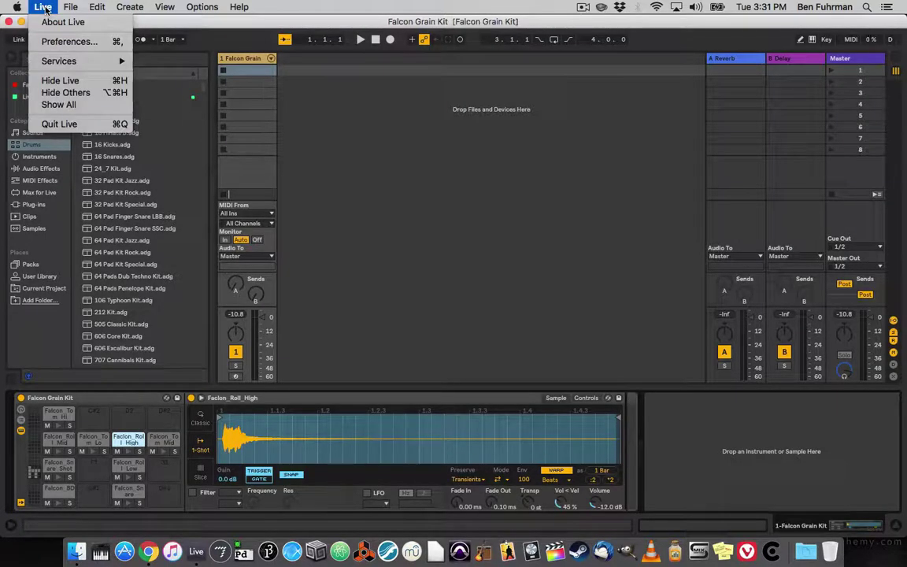
pyautogui.moveTo(79, 4)
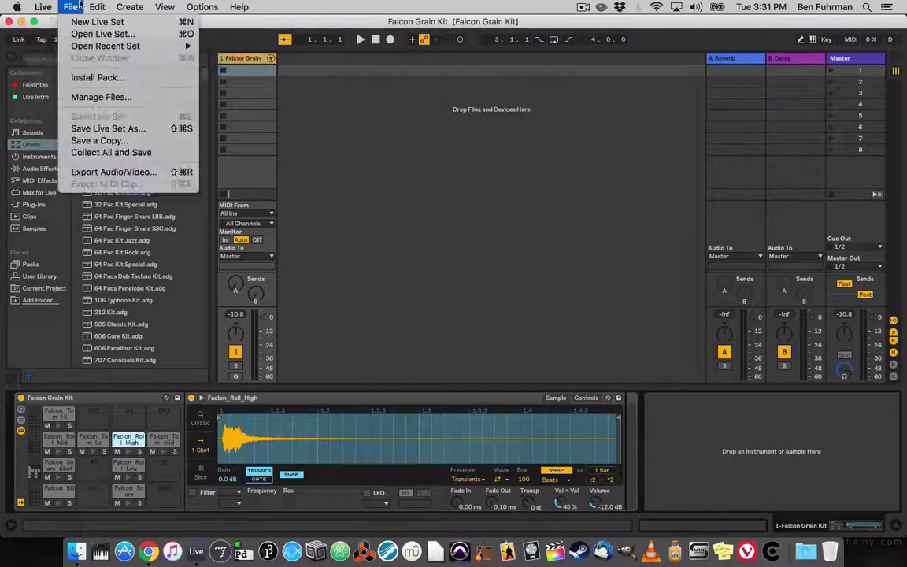
pyautogui.click(101, 96)
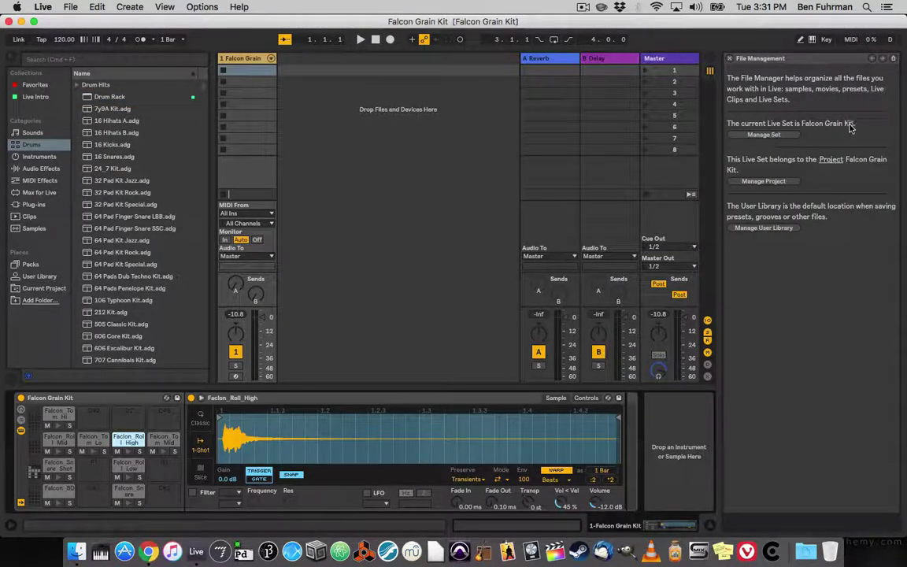
pyautogui.click(774, 135)
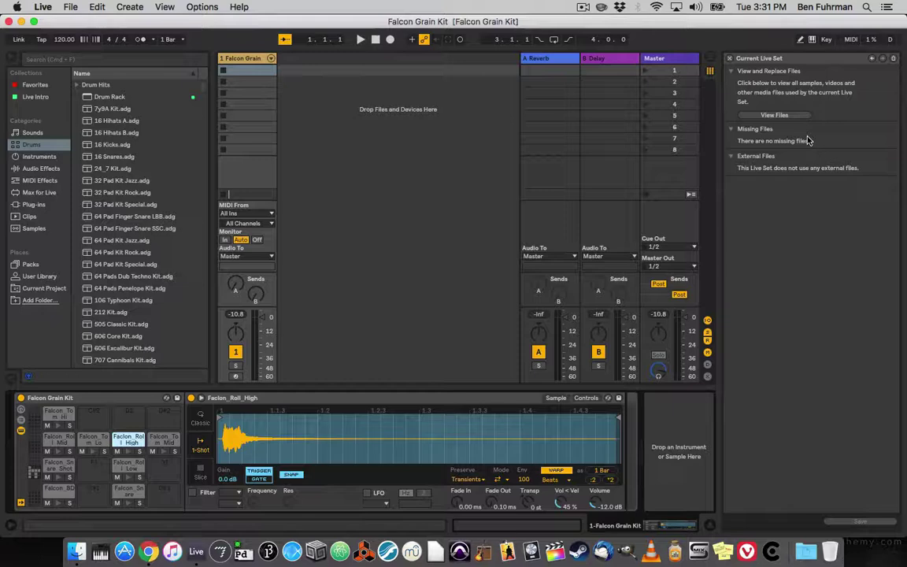
pyautogui.click(729, 59)
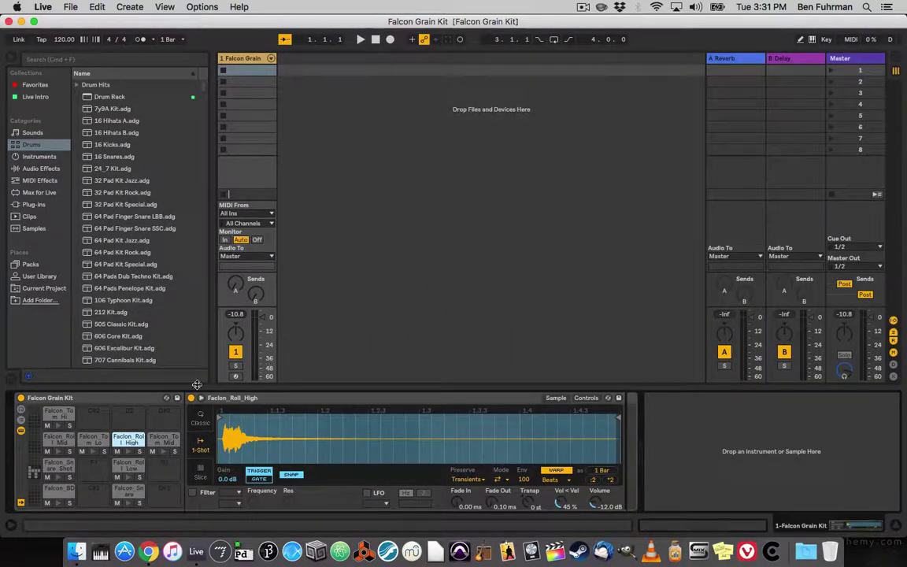
# Save the drum rack as the User Library preset 'Falcon Grain Kit', then collapse the Drum Rack folder
pyautogui.click(134, 398)
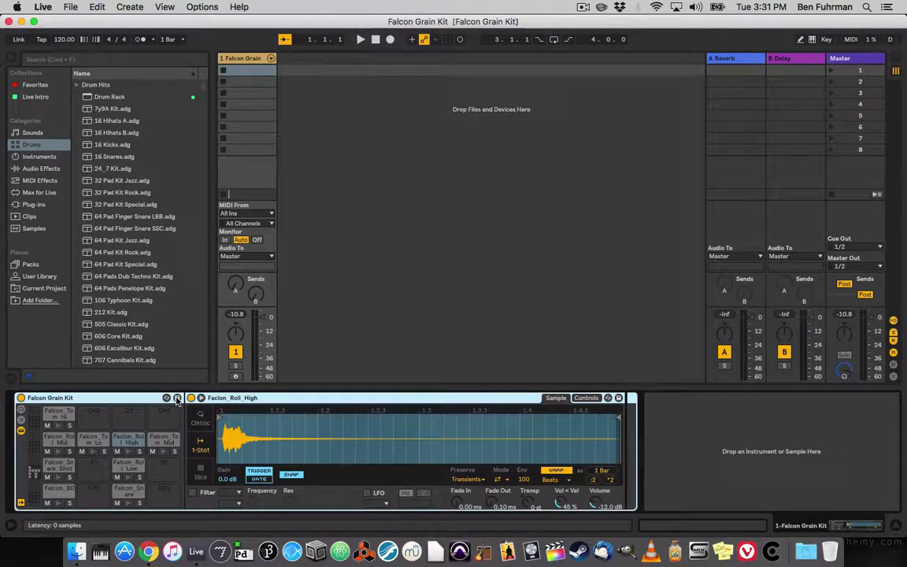
pyautogui.click(177, 399)
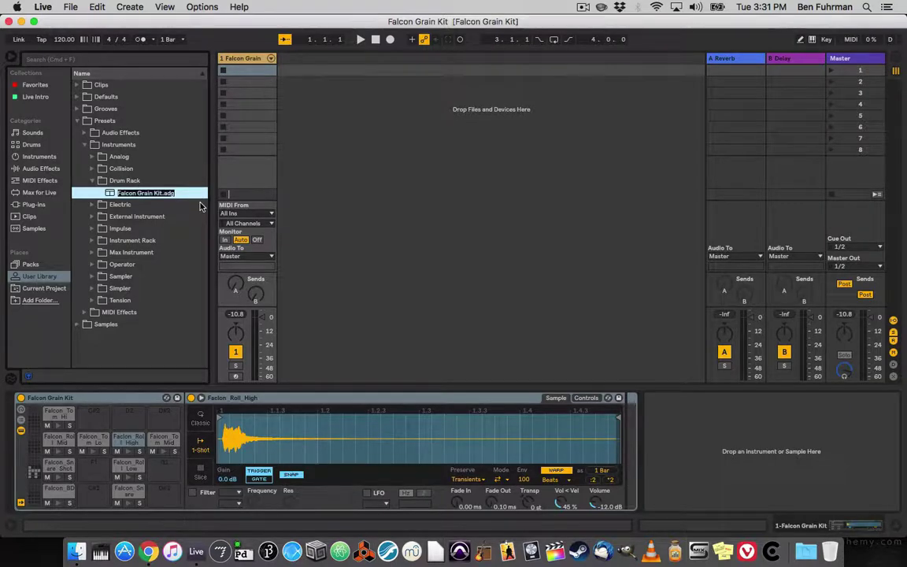
pyautogui.press('Return')
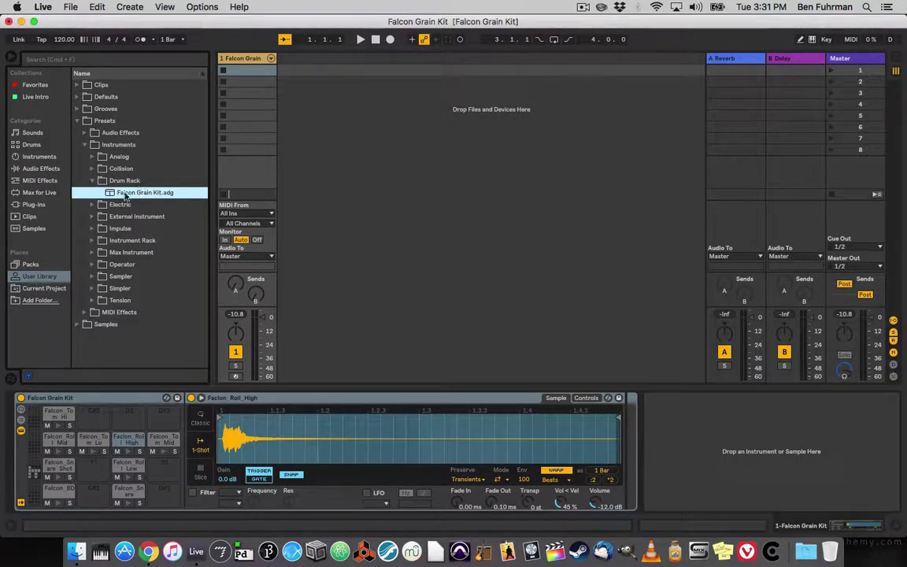
pyautogui.click(91, 181)
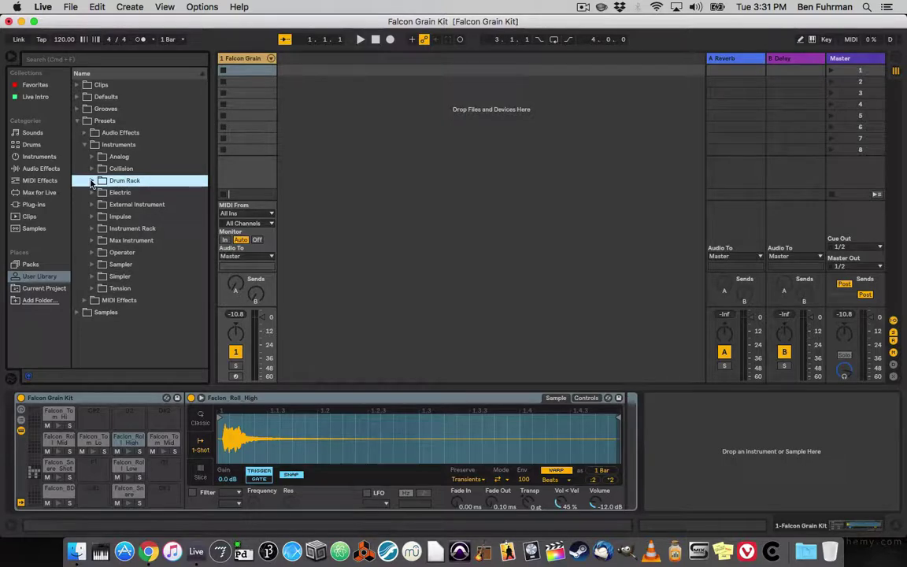
# Find Falcon Grain Kit.adg among the Drums presets in the browser
pyautogui.click(36, 145)
pyautogui.scroll(-20, 156, 116)
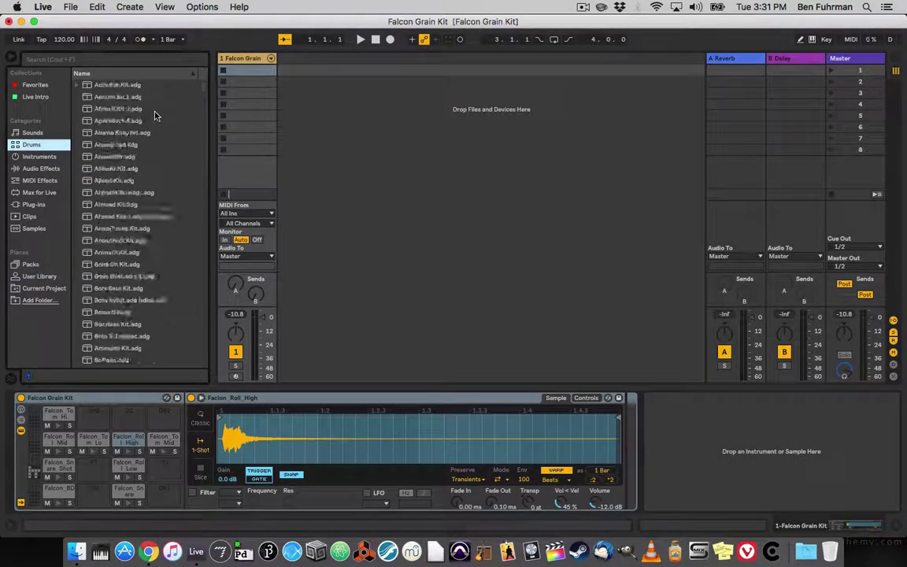
pyautogui.scroll(-15, 155, 116)
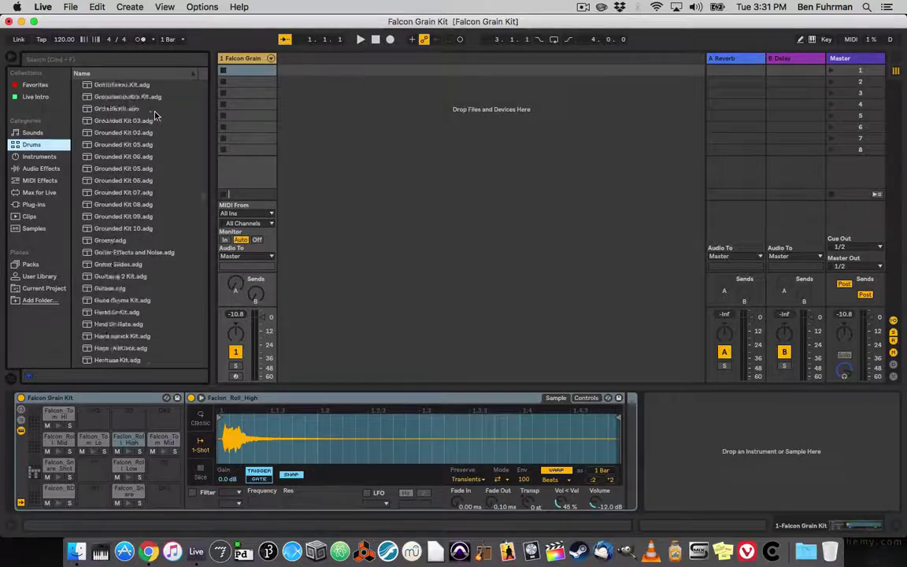
pyautogui.scroll(4, 155, 116)
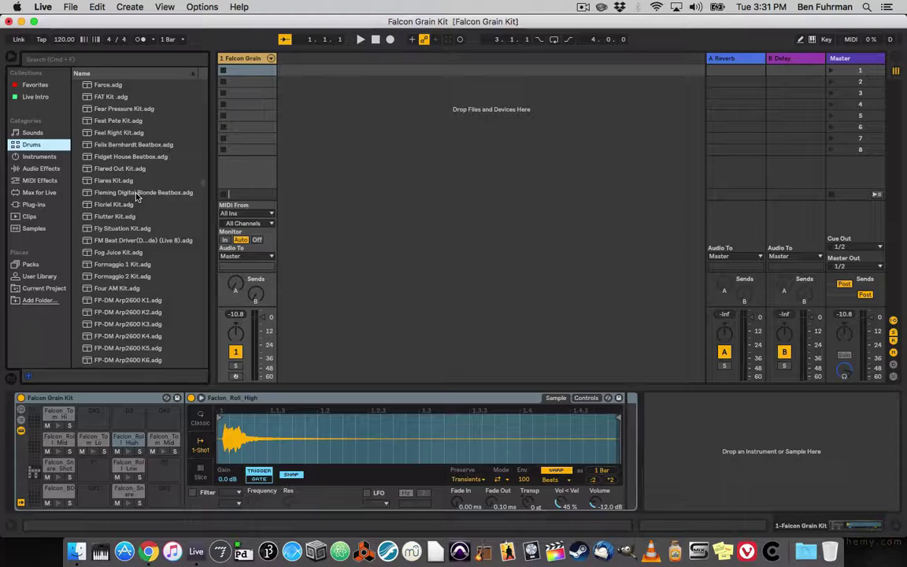
pyautogui.scroll(7, 137, 196)
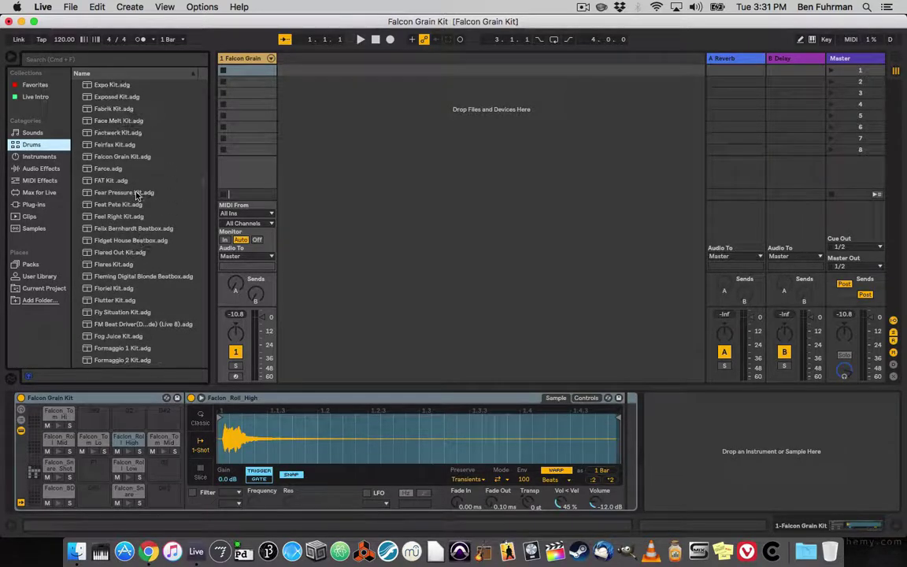
pyautogui.click(136, 157)
# Start a new Live set without saving the Falcon Grain Kit set
pyautogui.click(481, 247)
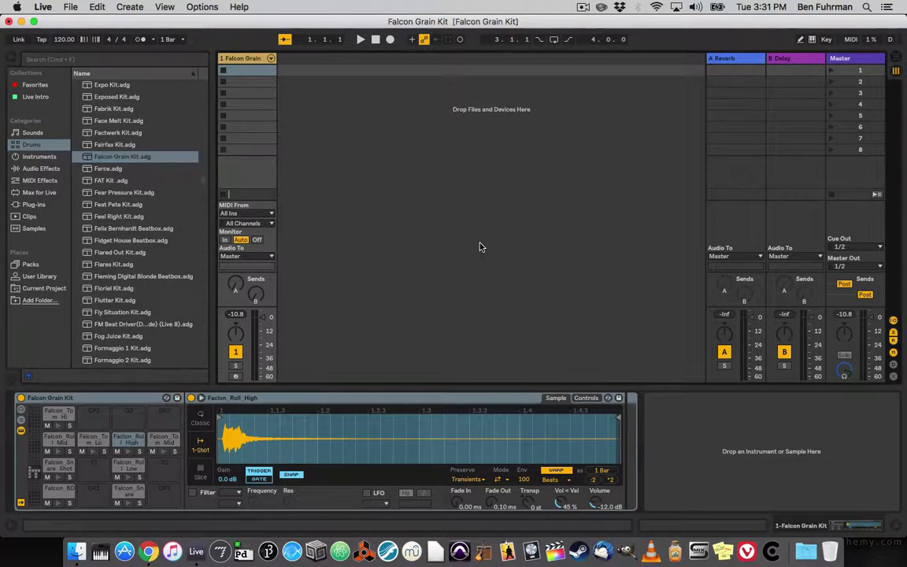
pyautogui.press('super+n')
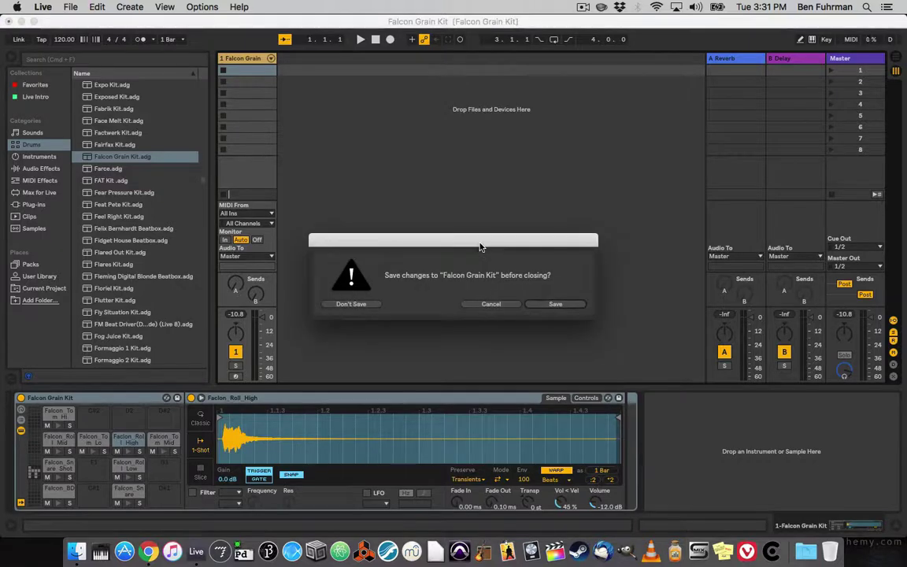
pyautogui.click(351, 304)
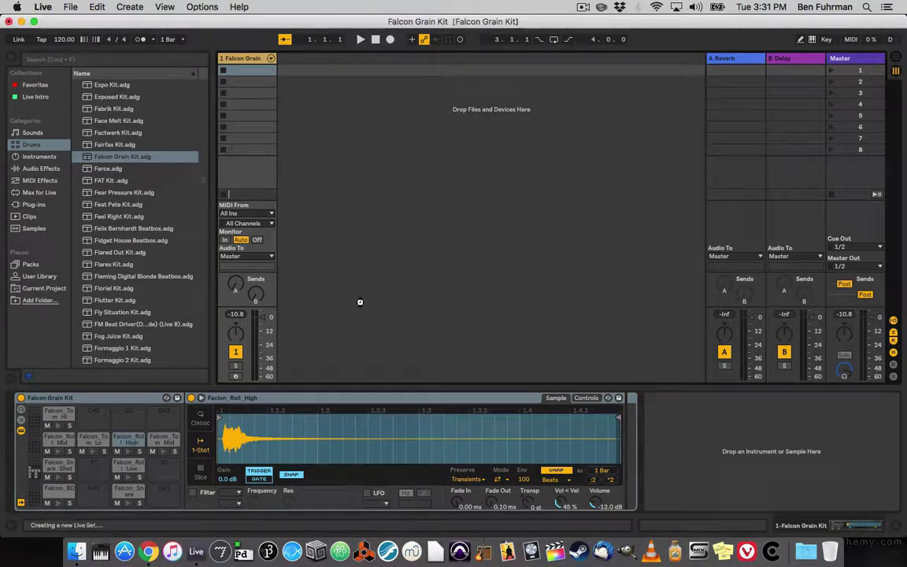
# Load Falcon Grain Kit onto MIDI track 1, audition the BD and another pad, then quit Live
pyautogui.click(116, 145)
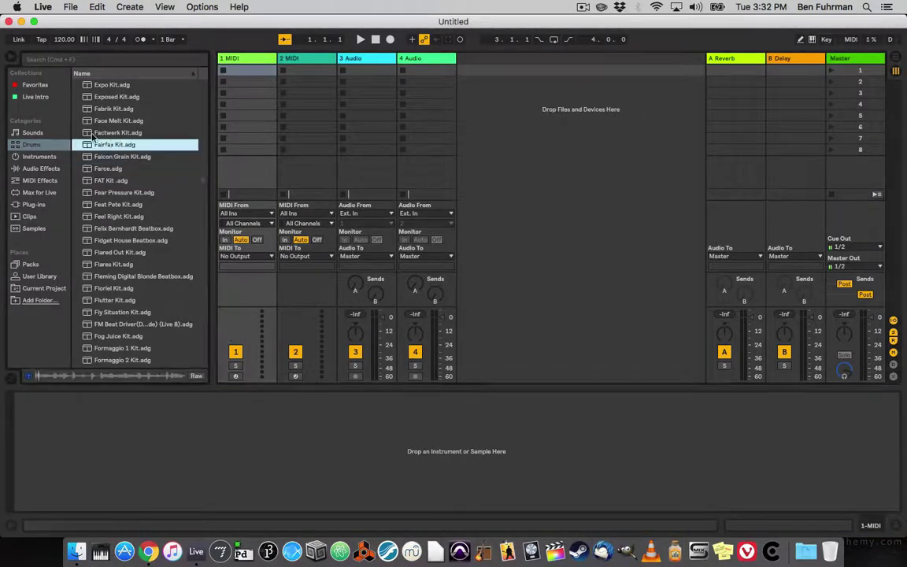
pyautogui.click(24, 130)
pyautogui.click(25, 148)
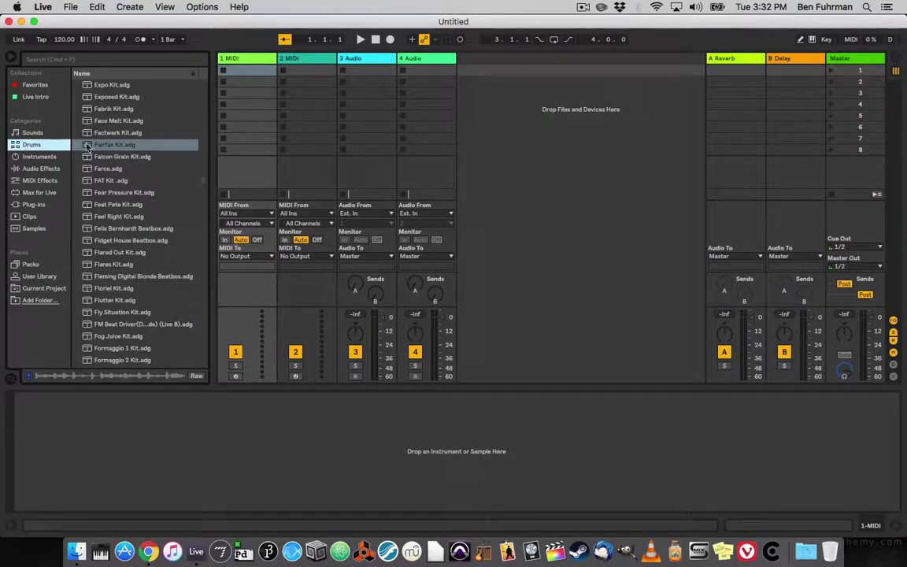
pyautogui.click(127, 159)
pyautogui.moveTo(128, 163); pyautogui.dragTo(231, 154)
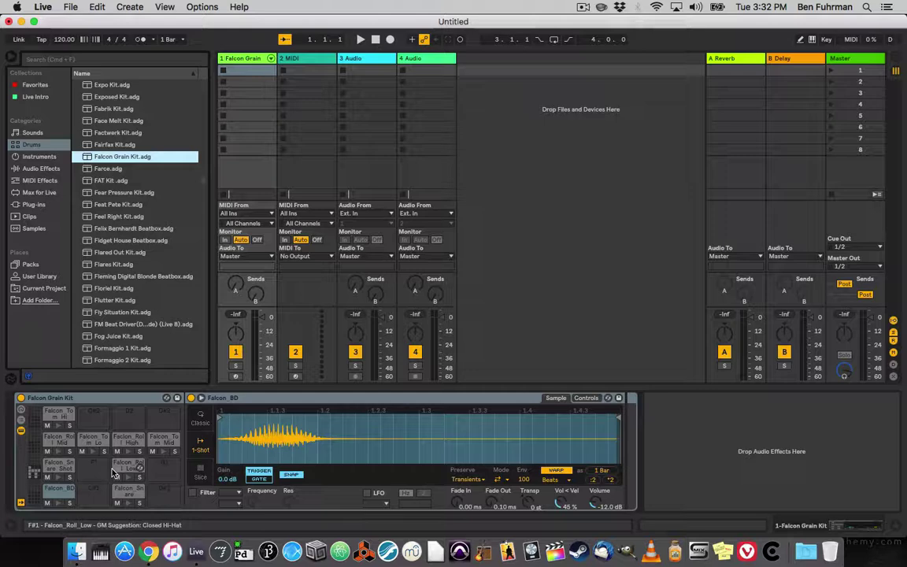
pyautogui.click(59, 489)
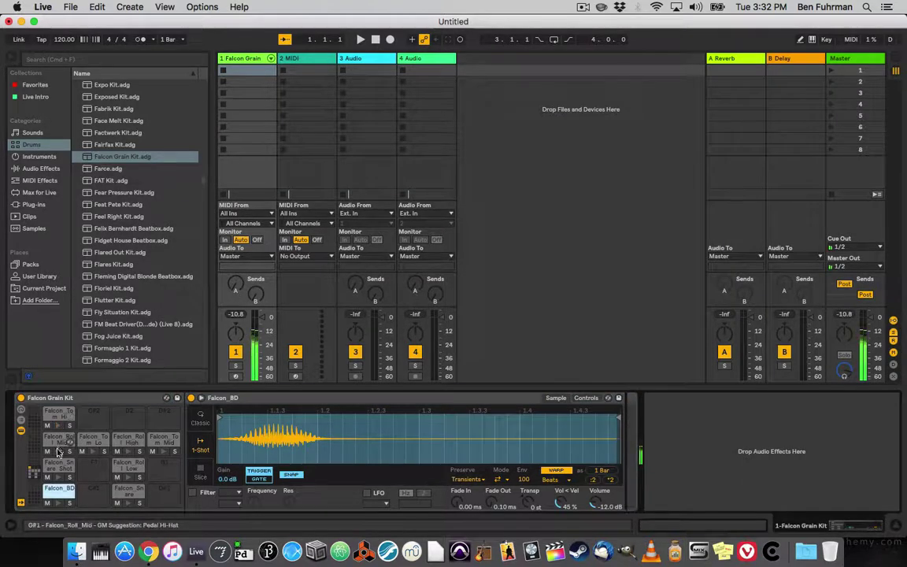
pyautogui.click(61, 427)
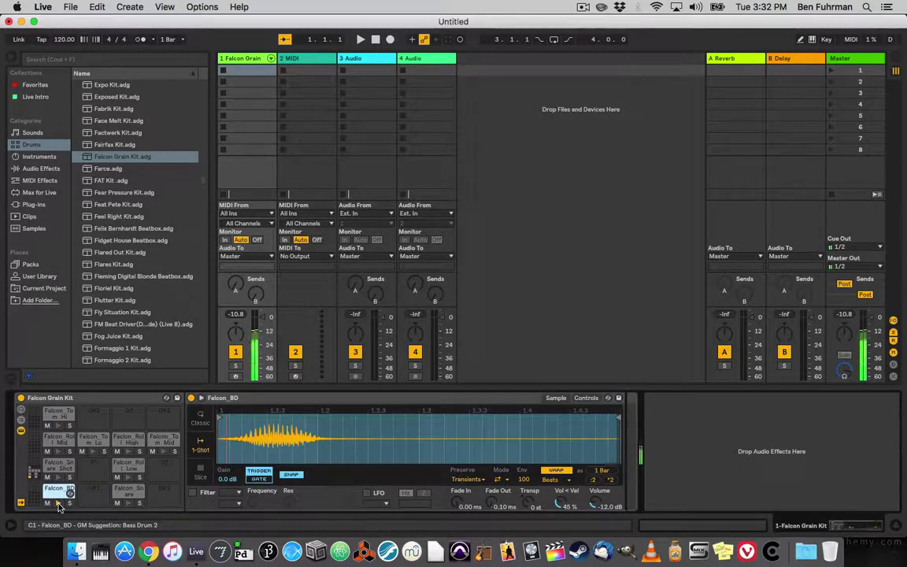
pyautogui.press('super+q')
# Quit without saving the untitled set and trash both Falcon Grain Kit items from the desktop
pyautogui.click(358, 304)
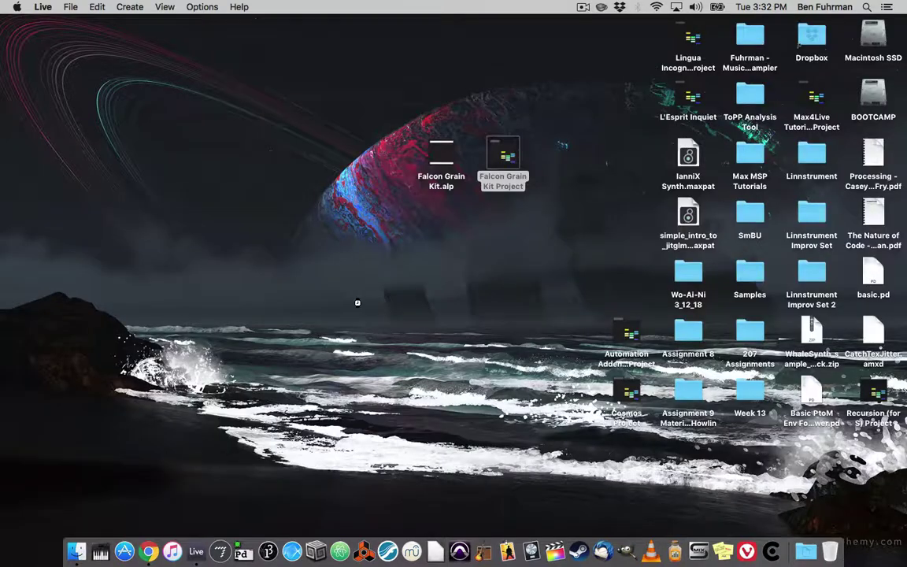
pyautogui.click(628, 234)
pyautogui.moveTo(628, 233); pyautogui.dragTo(381, 134)
pyautogui.press('super+BackSpace')
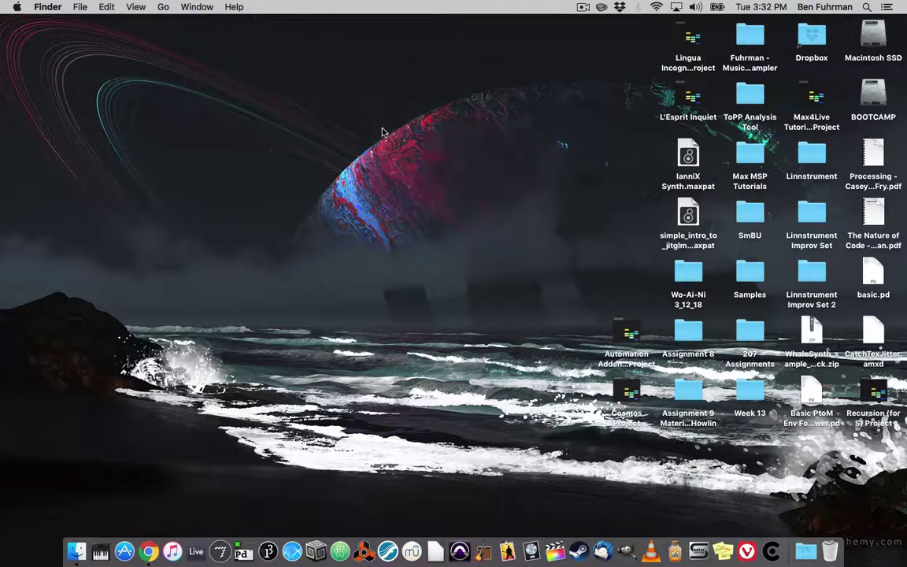
# Relaunch Live, load Falcon Grain Kit.adg from Drums onto track 1, and play the snare pad
pyautogui.click(196, 551)
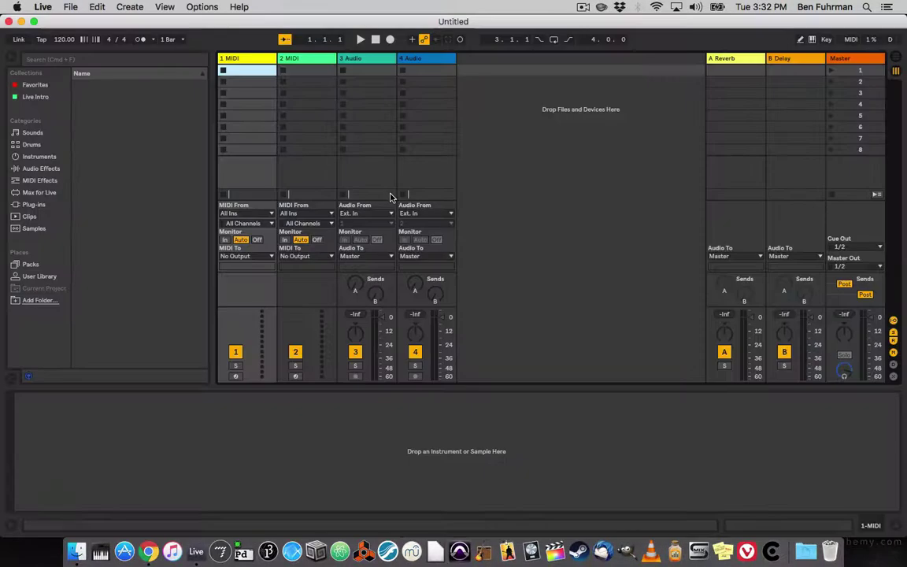
pyautogui.click(32, 144)
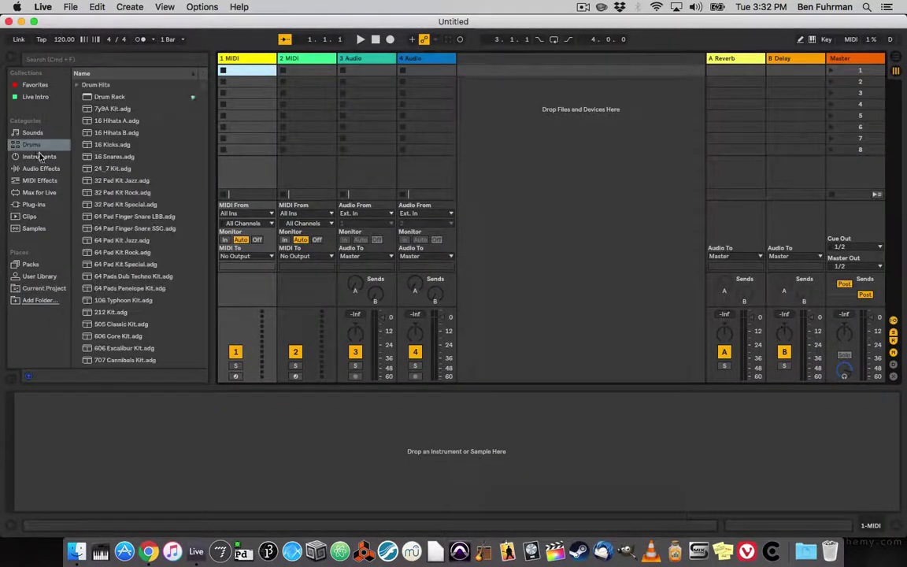
pyautogui.scroll(-20, 150, 171)
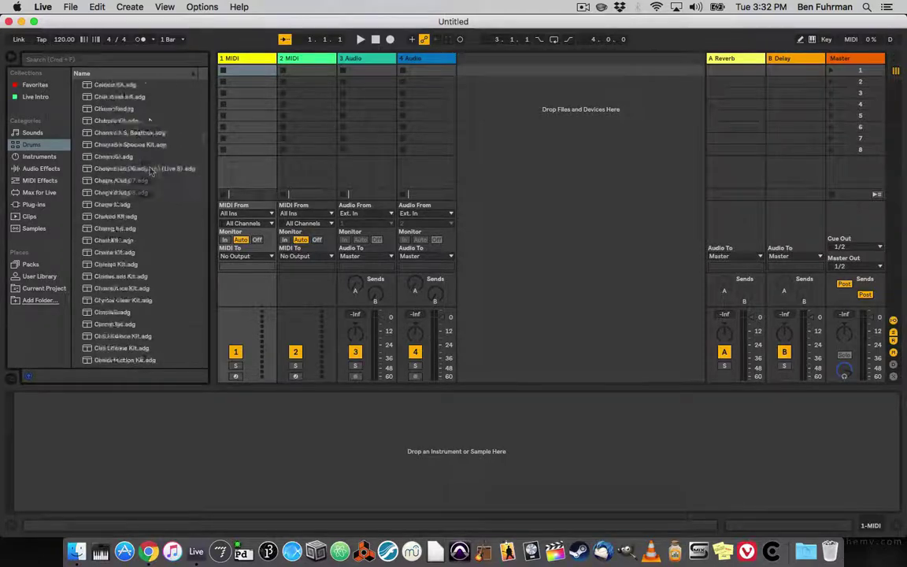
pyautogui.write('fai')
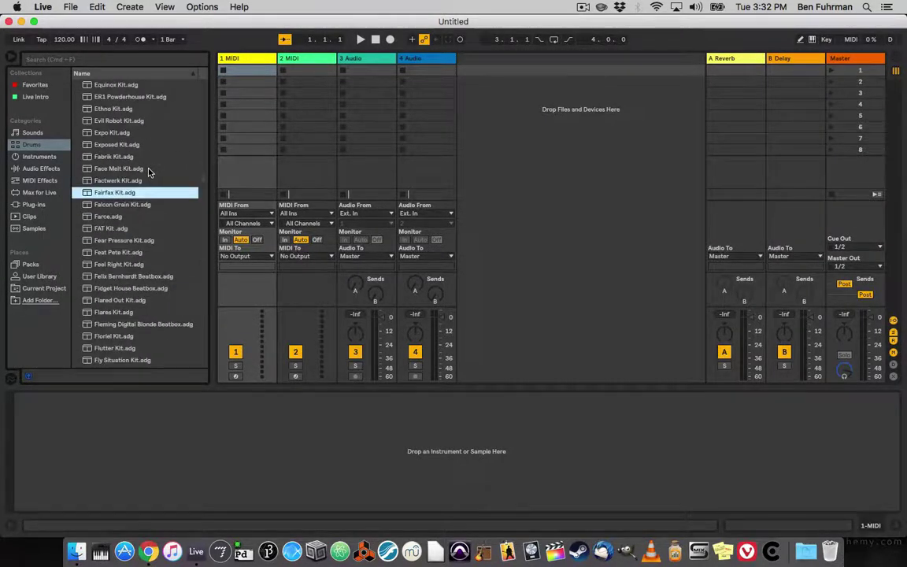
pyautogui.click(125, 206)
pyautogui.moveTo(124, 205); pyautogui.dragTo(235, 150)
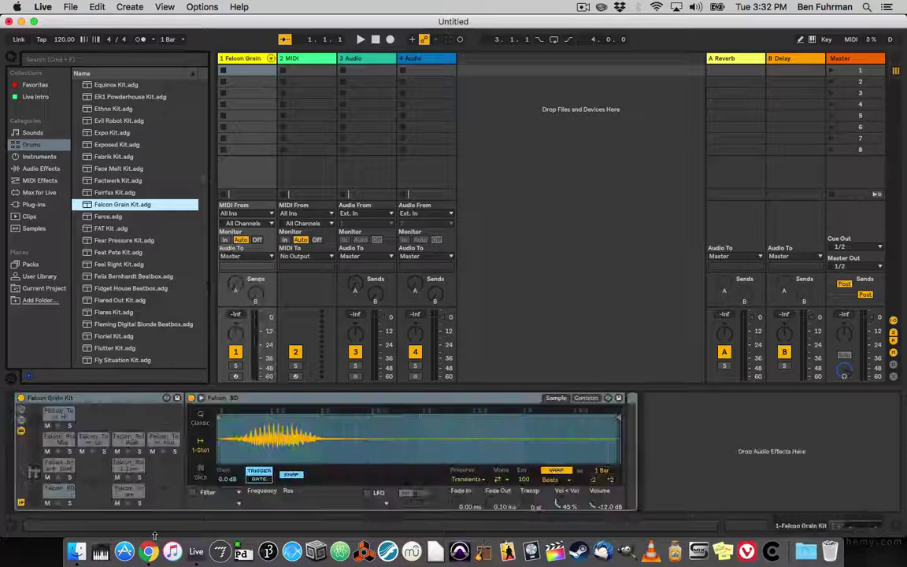
pyautogui.click(126, 498)
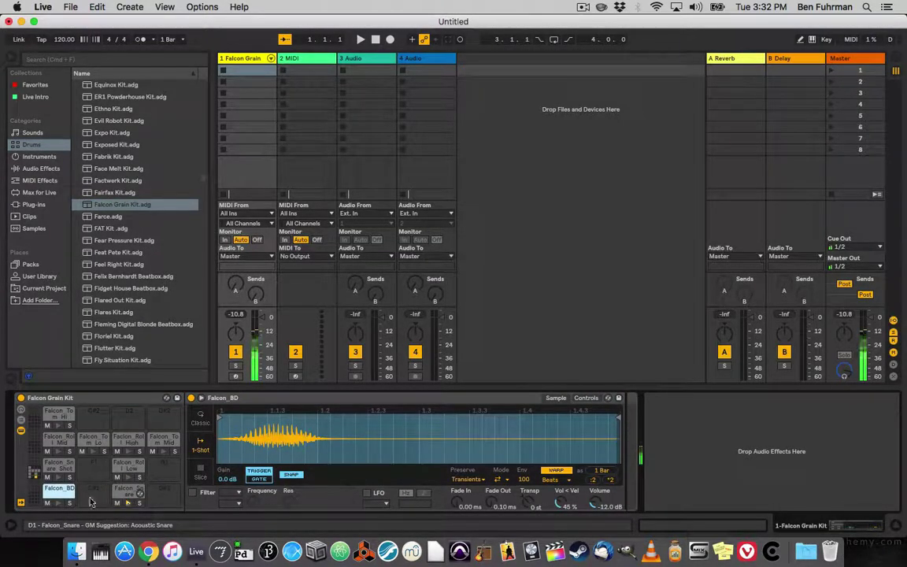